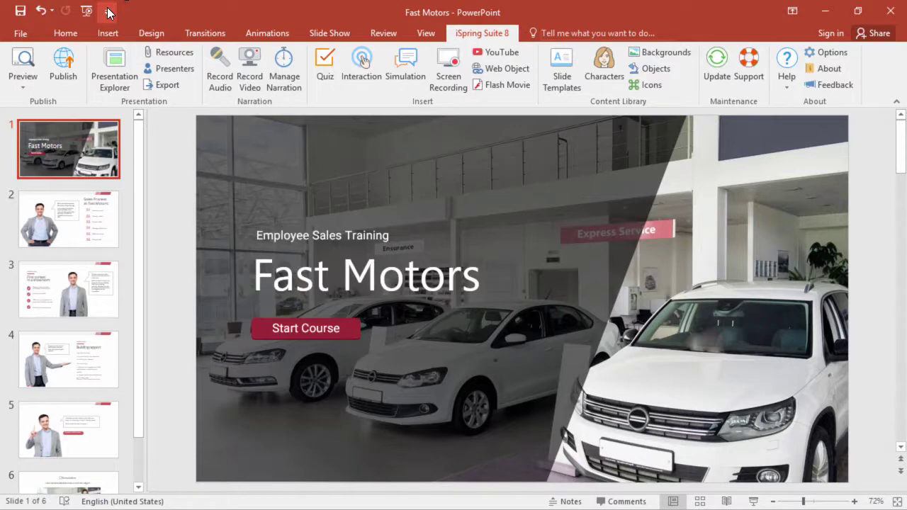
- Move the Quick Access Toolbar below the ribbon, restore it above, and reopen its customise menu
left_click(109, 12)
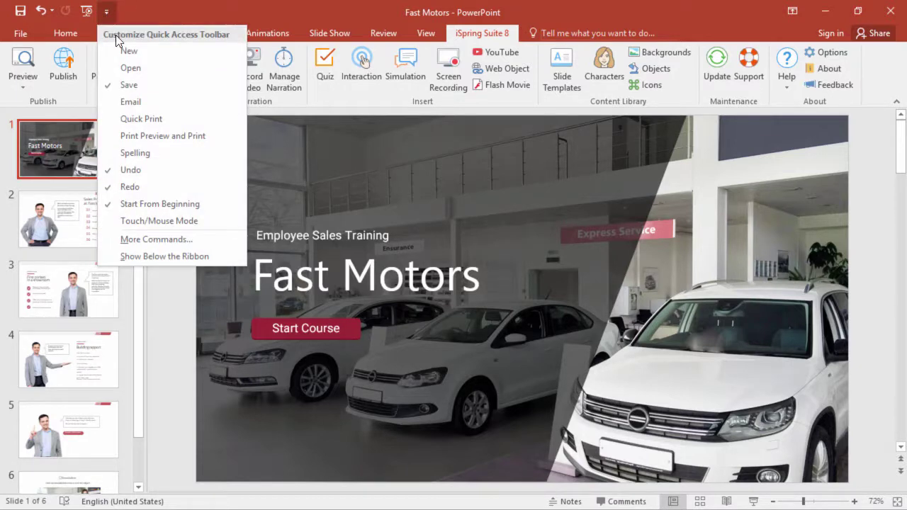
left_click(175, 257)
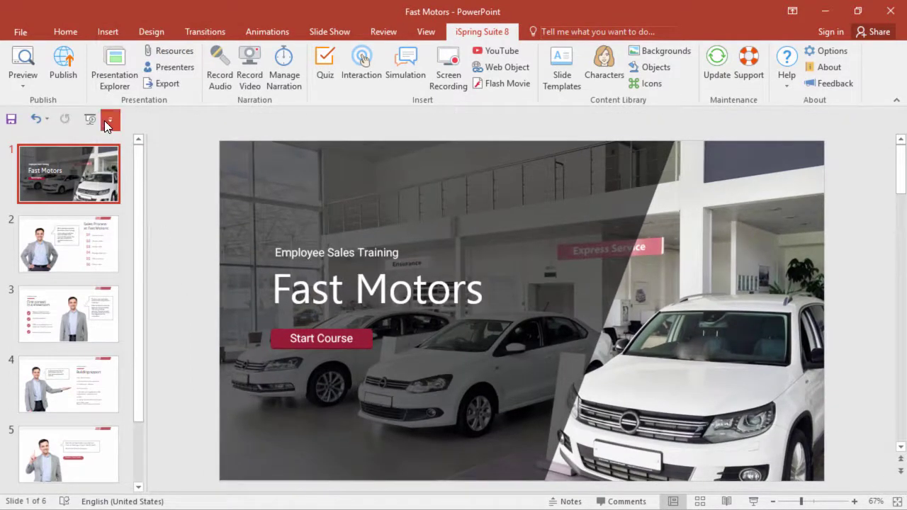
left_click(108, 122)
left_click(169, 362)
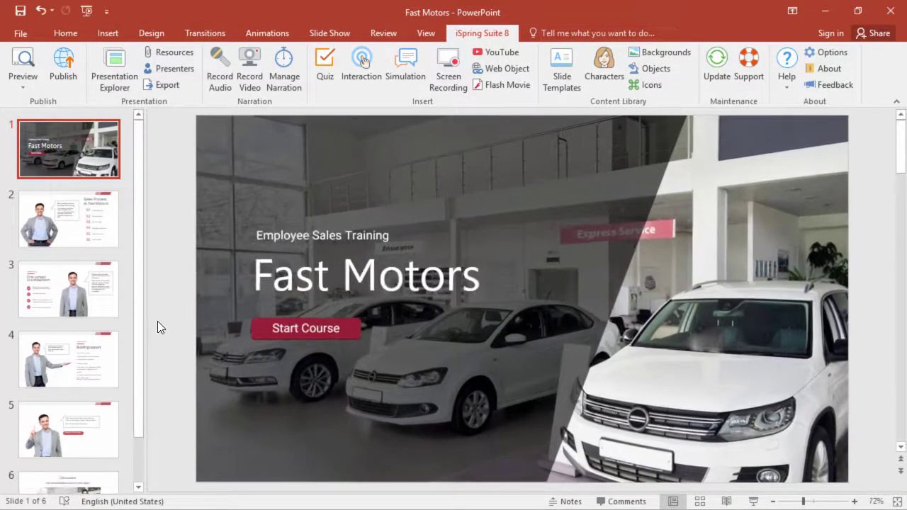
left_click(106, 11)
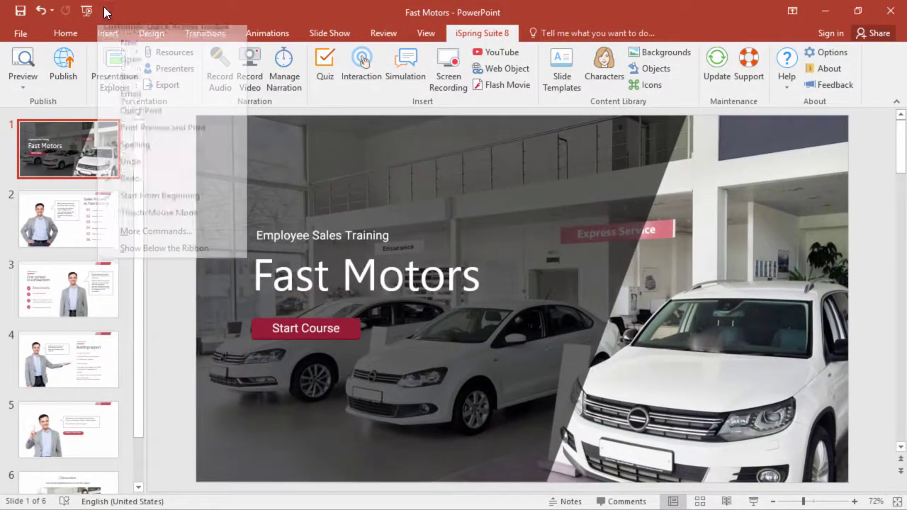
- Go to More Commands in PowerPoint Options, keeping Popular Commands as the command source
left_click(167, 240)
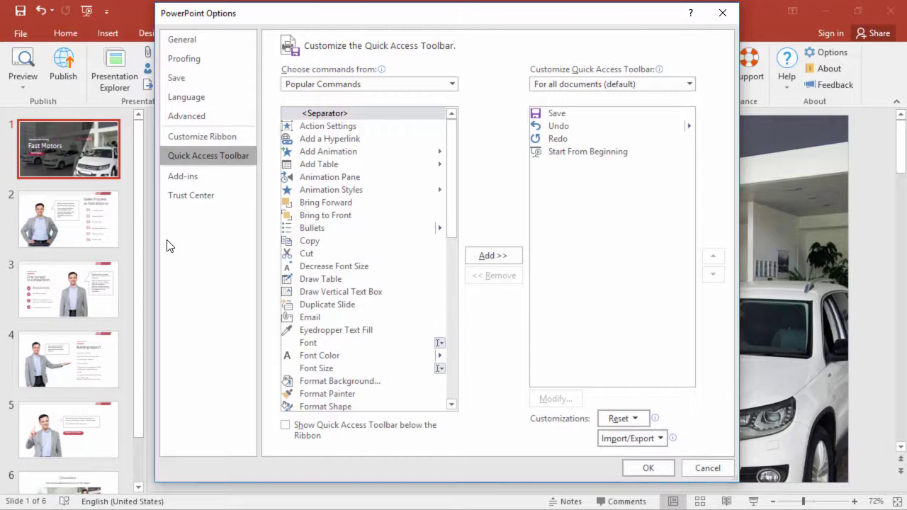
left_click(451, 84)
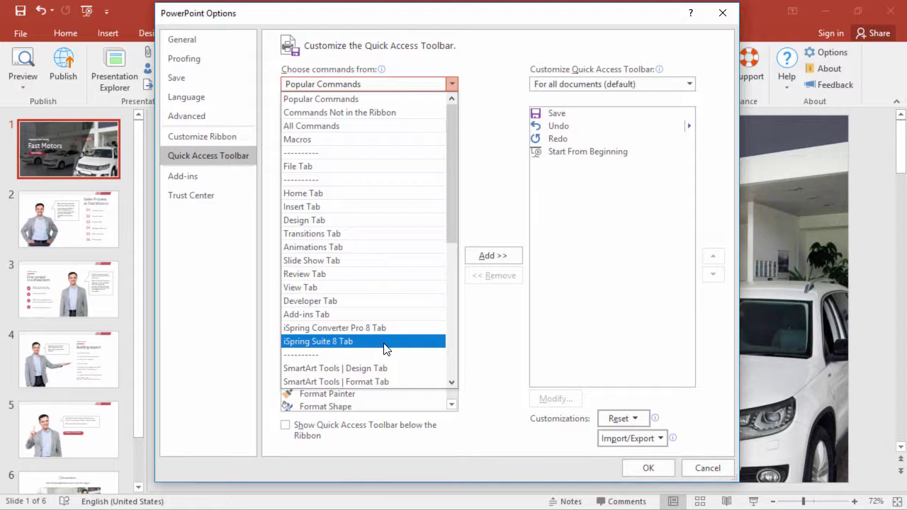
left_click(497, 318)
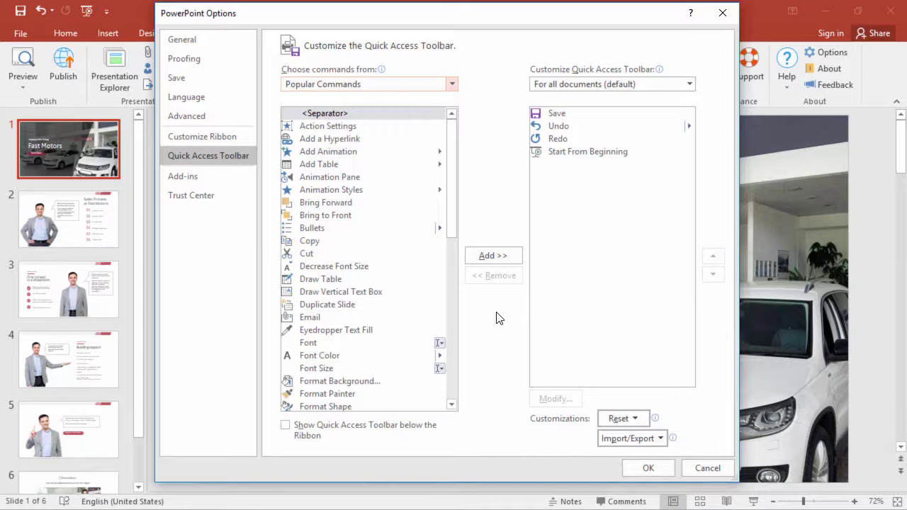
- Add Font Size and Shapes from Popular Commands for all documents and confirm with OK
double_click(333, 368)
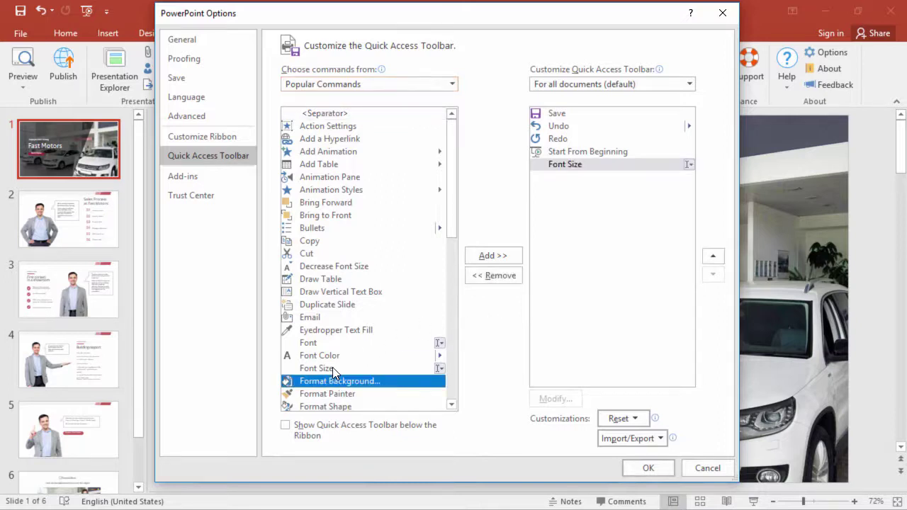
scroll(333, 367, "down", 5)
scroll(332, 367, "down", 3)
scroll(332, 367, "down", 1)
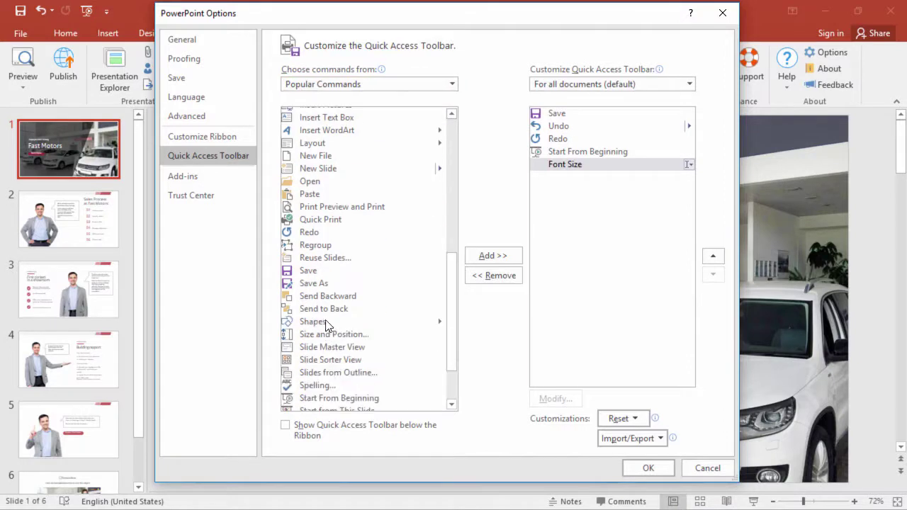
double_click(327, 323)
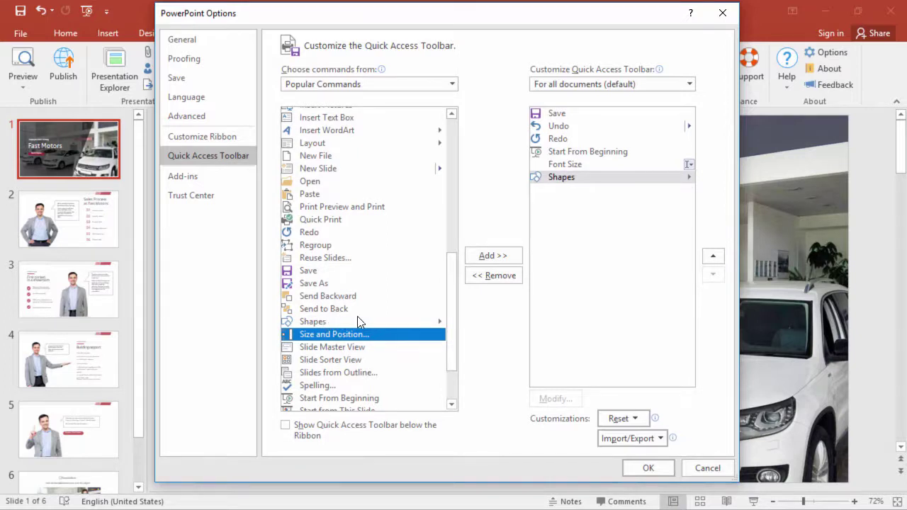
left_click(601, 84)
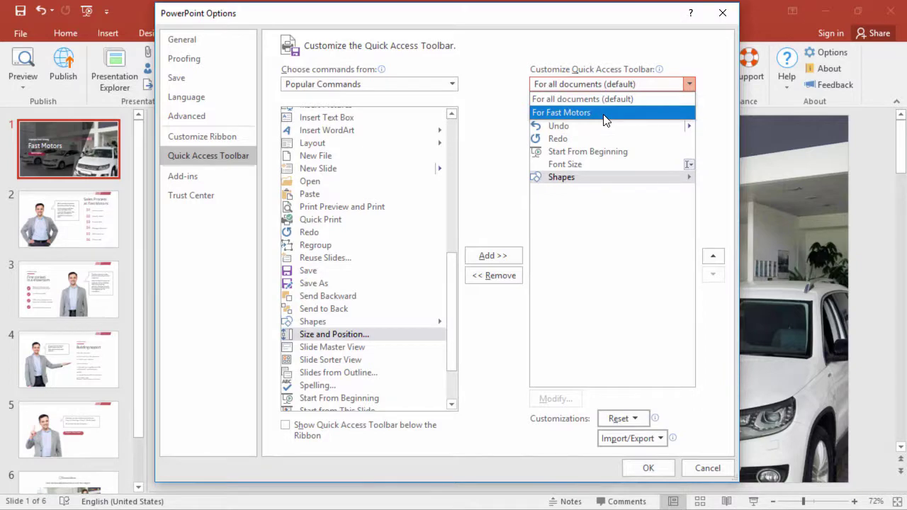
left_click(647, 448)
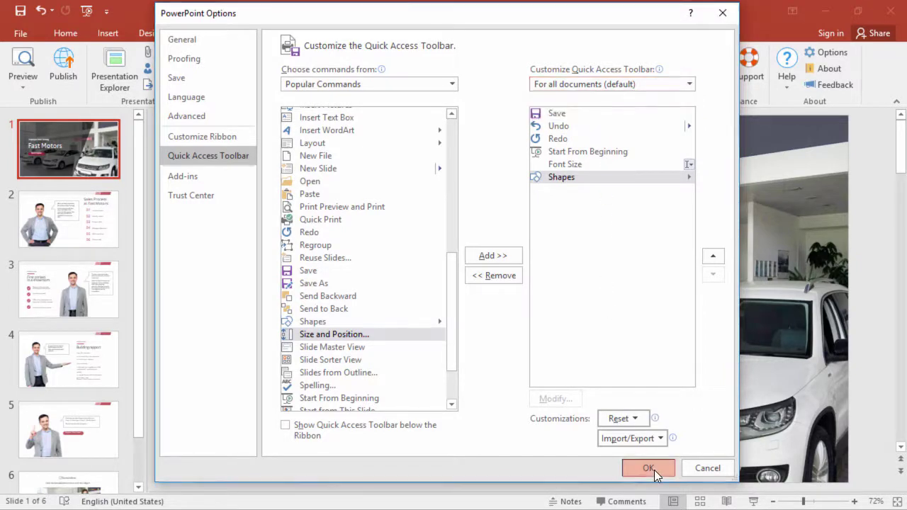
left_click(648, 468)
- Check the Fast Motors title's size 66 in the new Font Size box and show the Shapes gallery
left_click(335, 278)
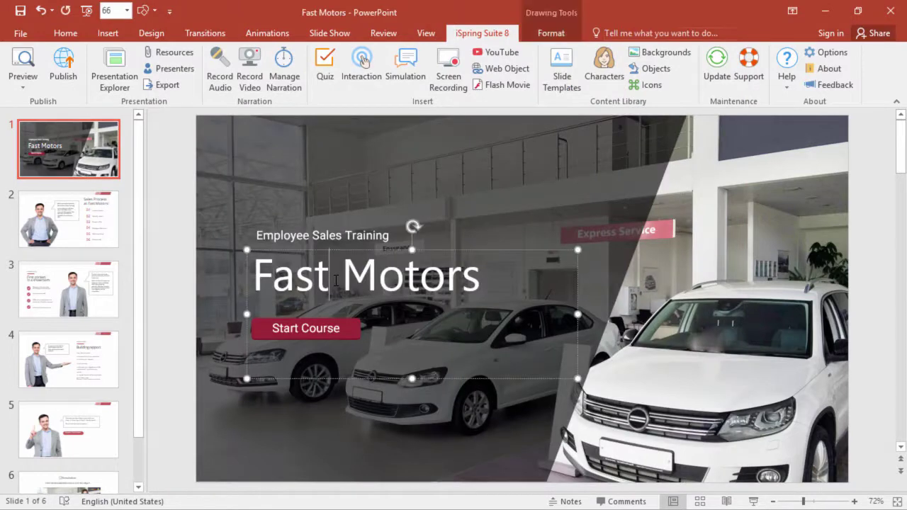
left_click(118, 13)
left_click(154, 11)
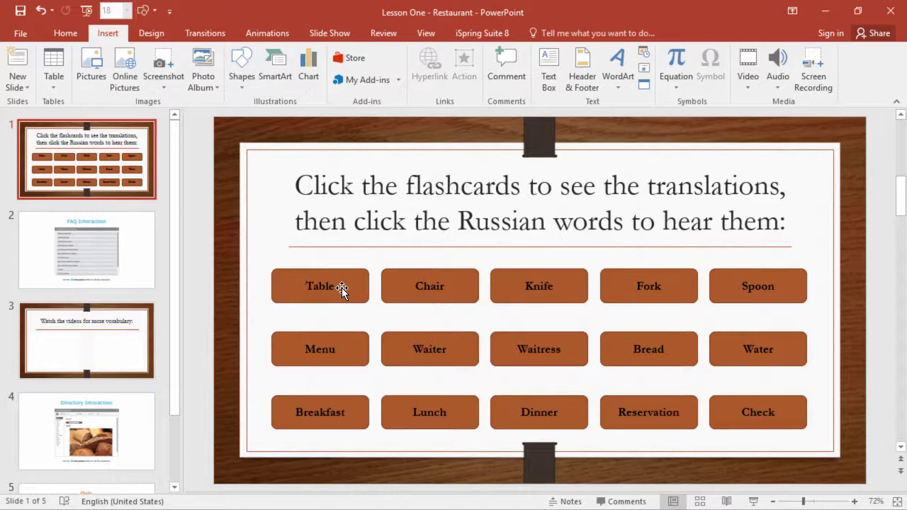
mouse_move(348, 290)
left_mouse_down()
mouse_move(361, 292)
mouse_move(348, 328)
left_mouse_up()
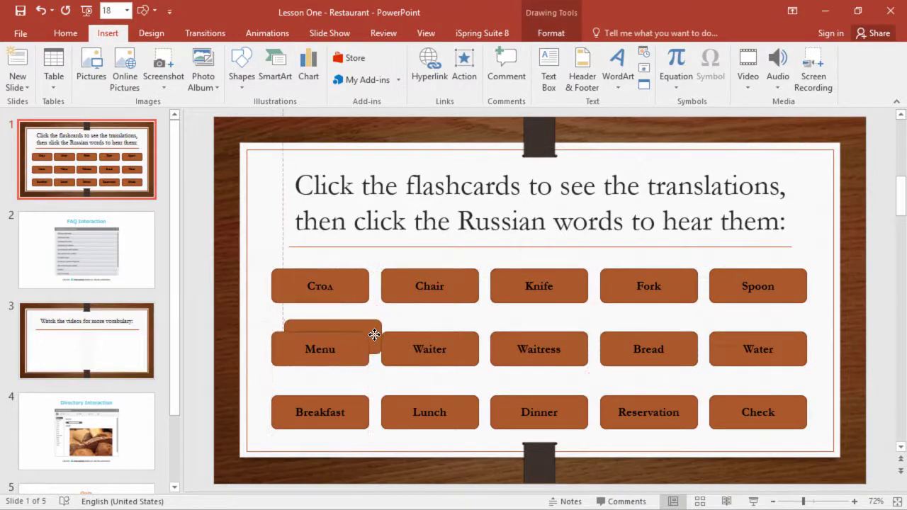
mouse_move(348, 329)
left_mouse_down()
mouse_move(392, 324)
mouse_move(349, 292)
left_mouse_up()
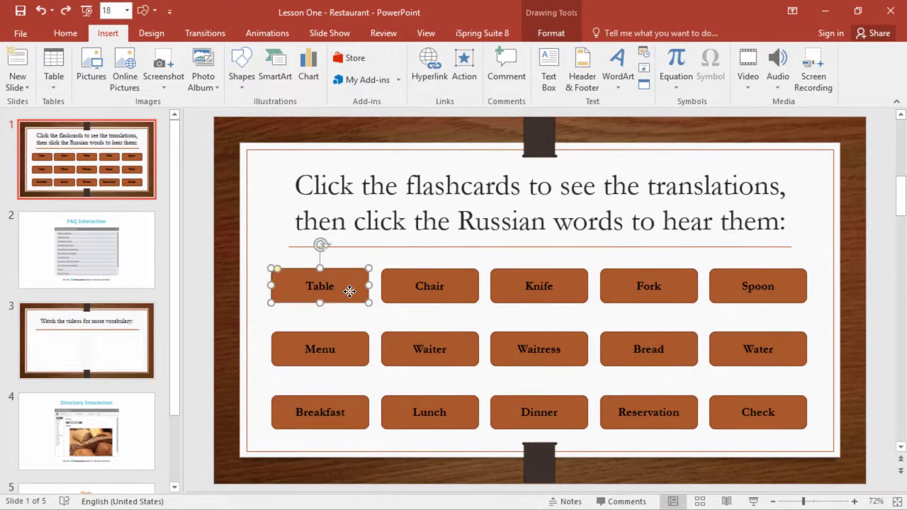
- Turn on the drawing guides and nudge the horizontal guide
right_click(269, 232)
mouse_move(324, 313)
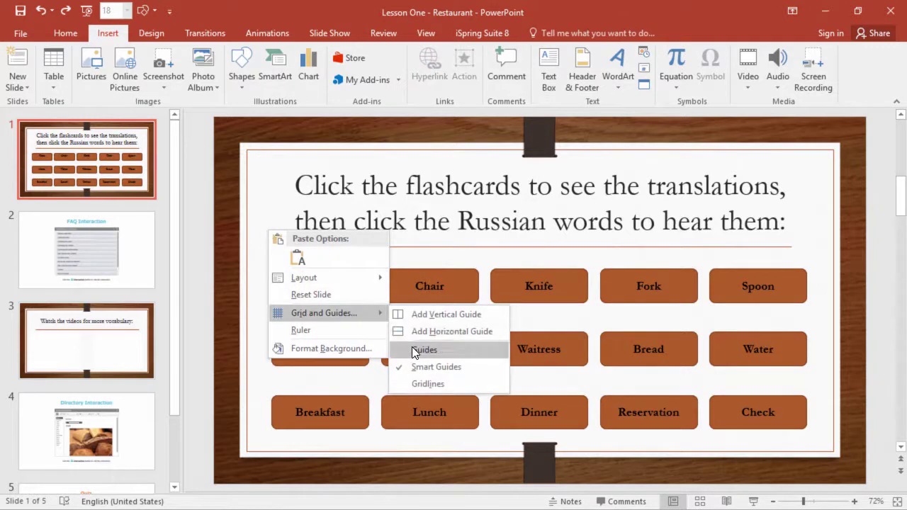
left_click(417, 348)
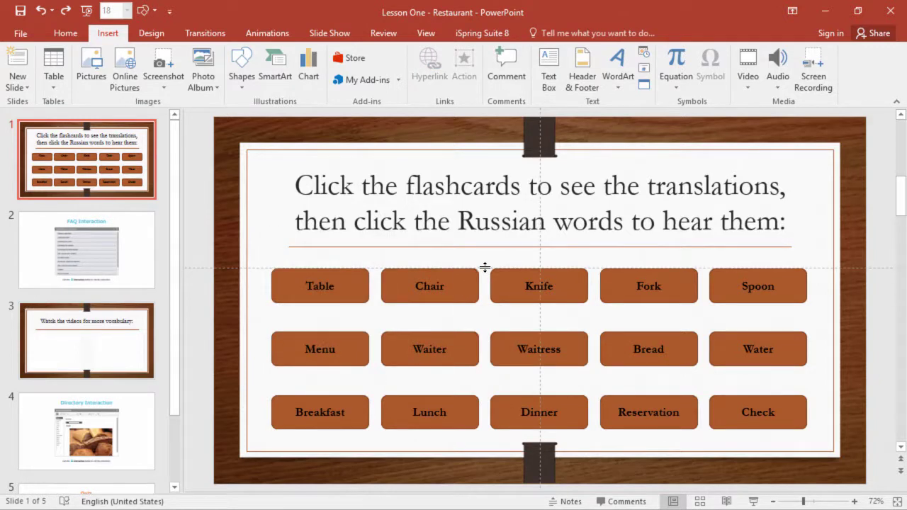
left_click_drag(485, 267, 484, 266)
- Turn on the dotted gridlines from the slide's Grid and Guides menu
right_click(264, 227)
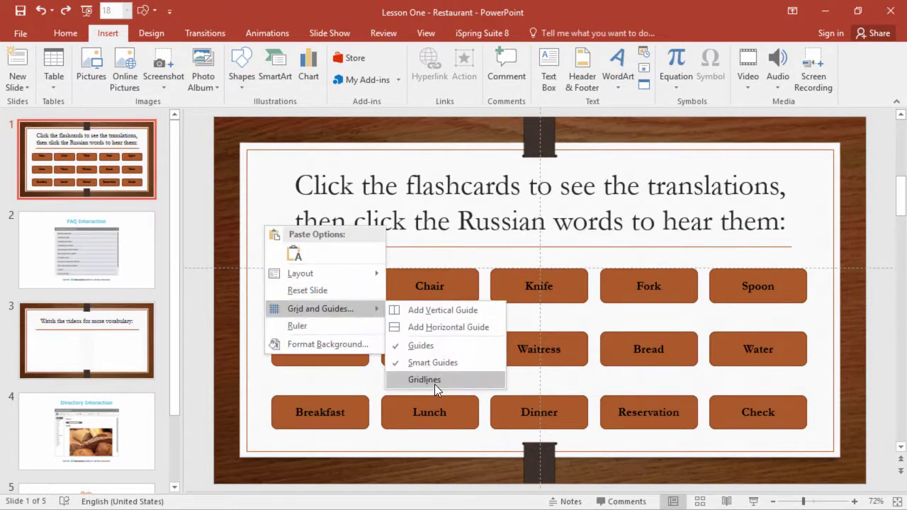
left_click(435, 387)
right_click(266, 234)
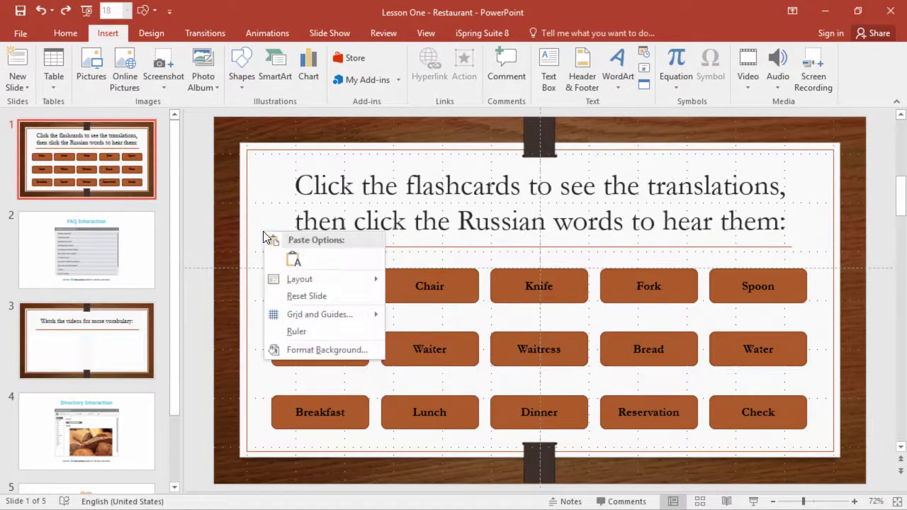
- In Grid and Guides, leave Snap objects to grid off and untick grid and guide display
left_click(336, 324)
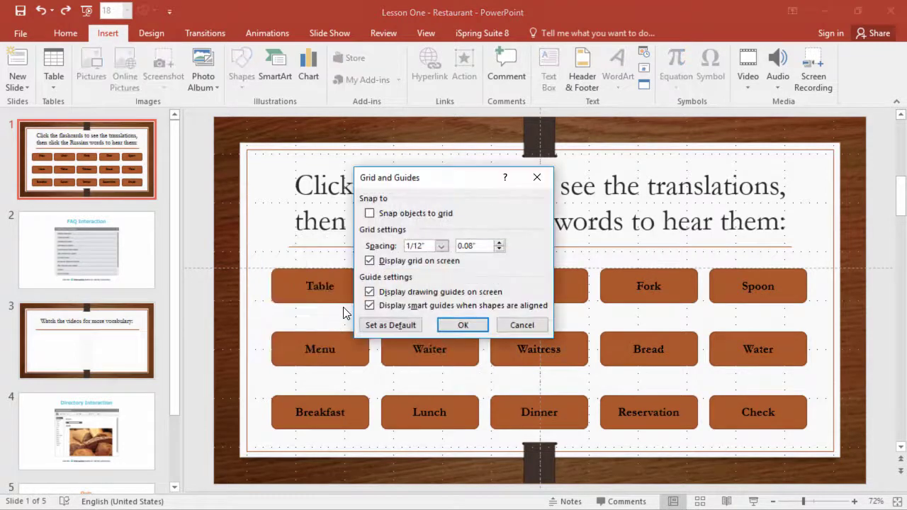
left_click(441, 246)
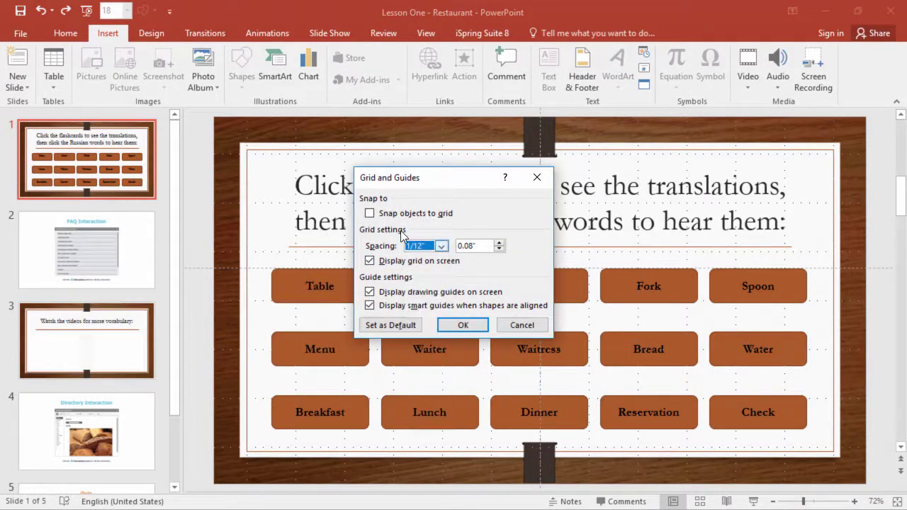
left_click(369, 213)
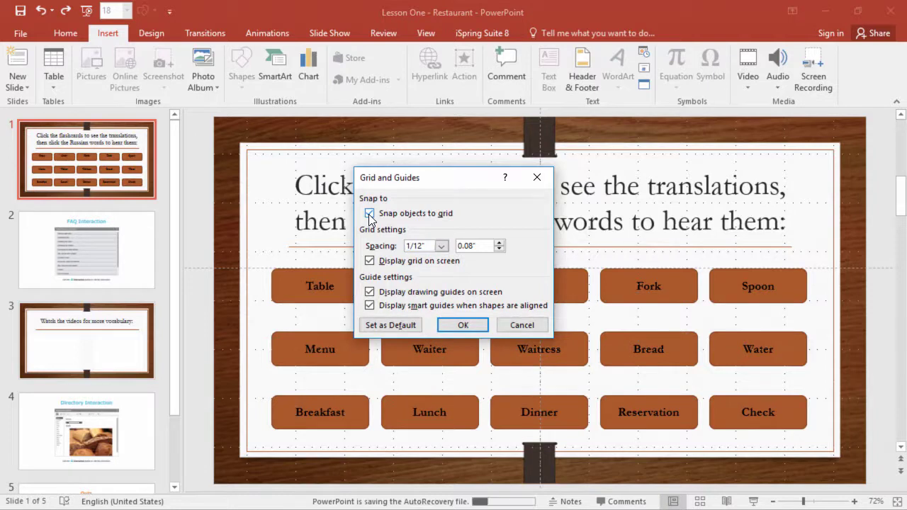
left_click(370, 213)
left_click(369, 261)
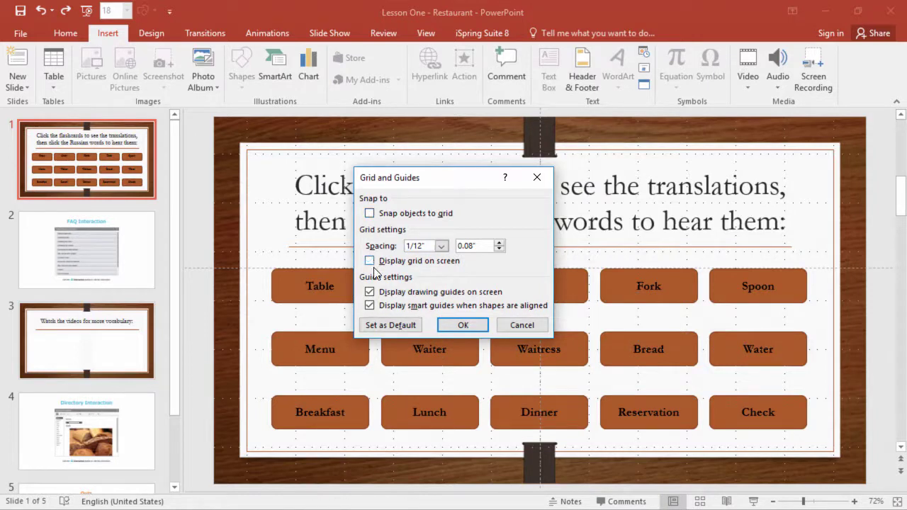
left_click(369, 292)
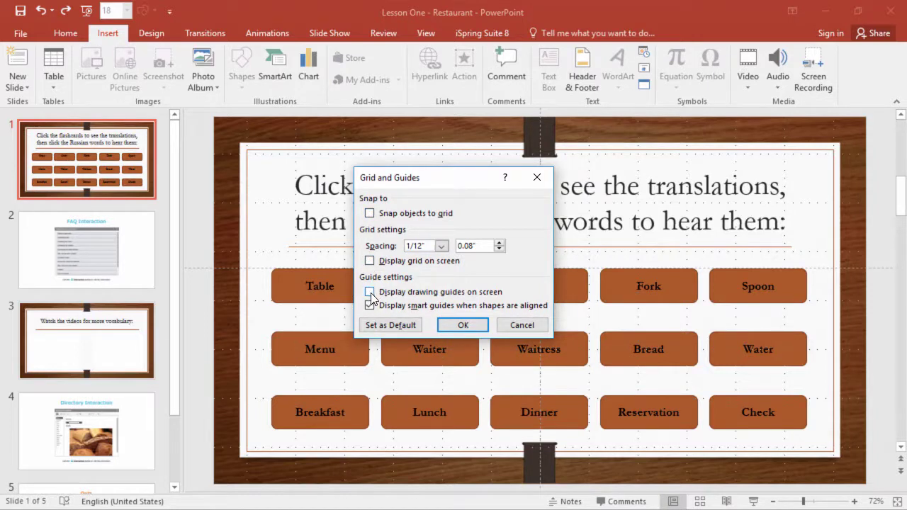
left_click(470, 326)
- Turn on the Ruler from the slide's right-click menu
right_click(268, 243)
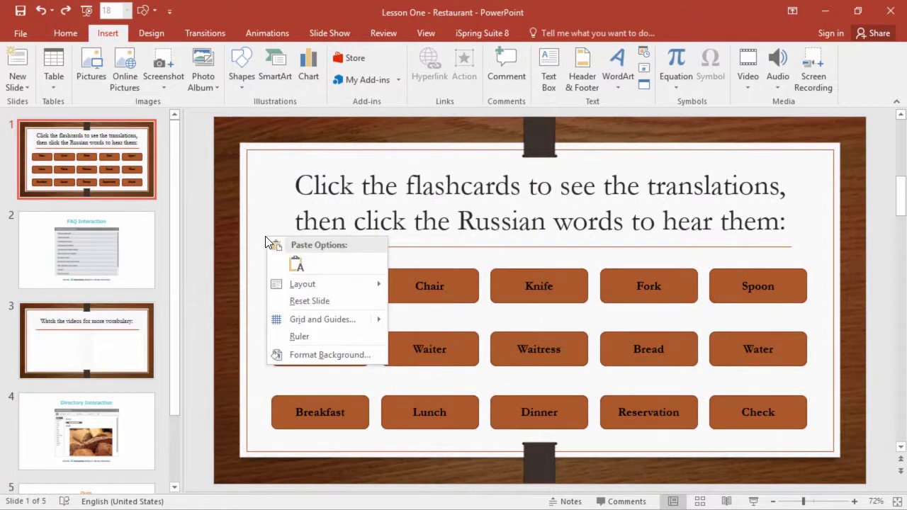
left_click(319, 333)
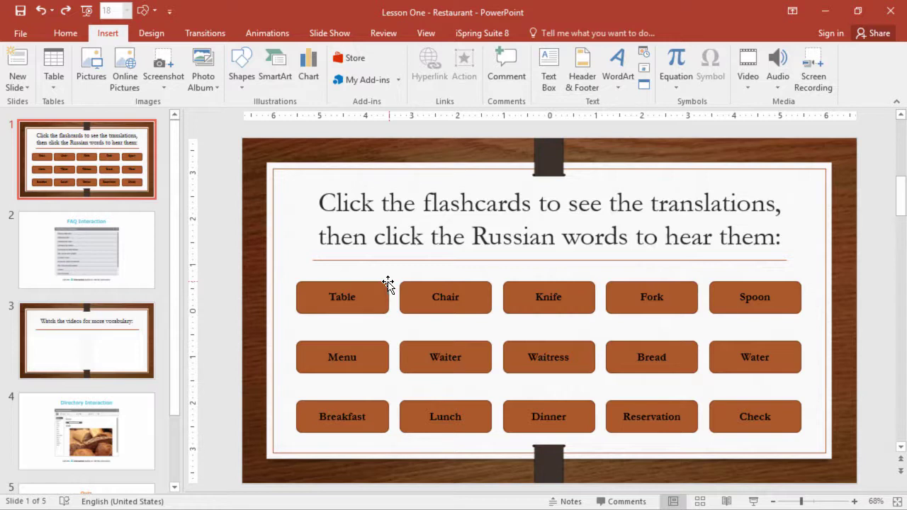
left_click(365, 301)
key("ctrl+a")
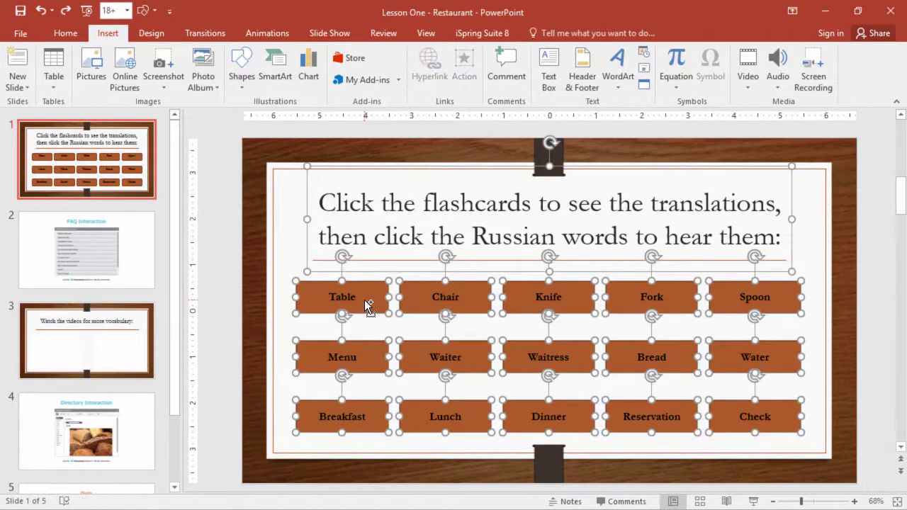
left_click(367, 303)
double_click(356, 298)
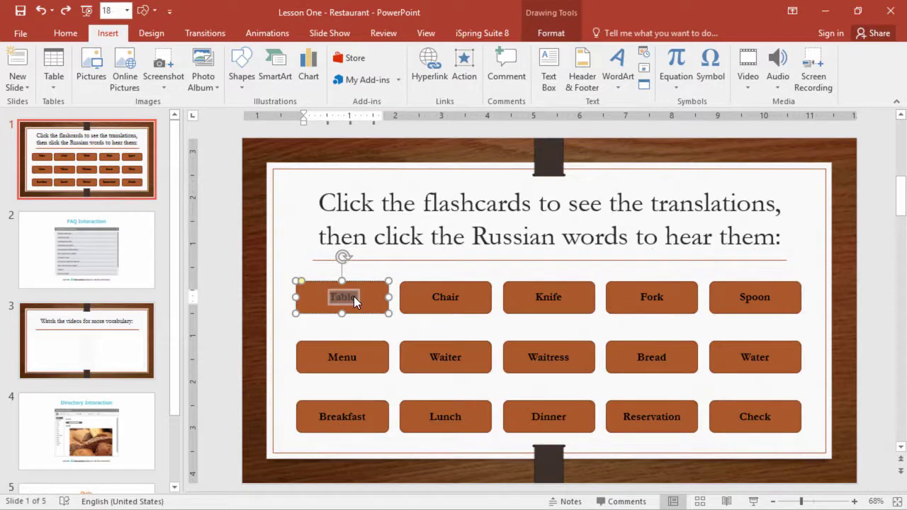
key("shift+F3")
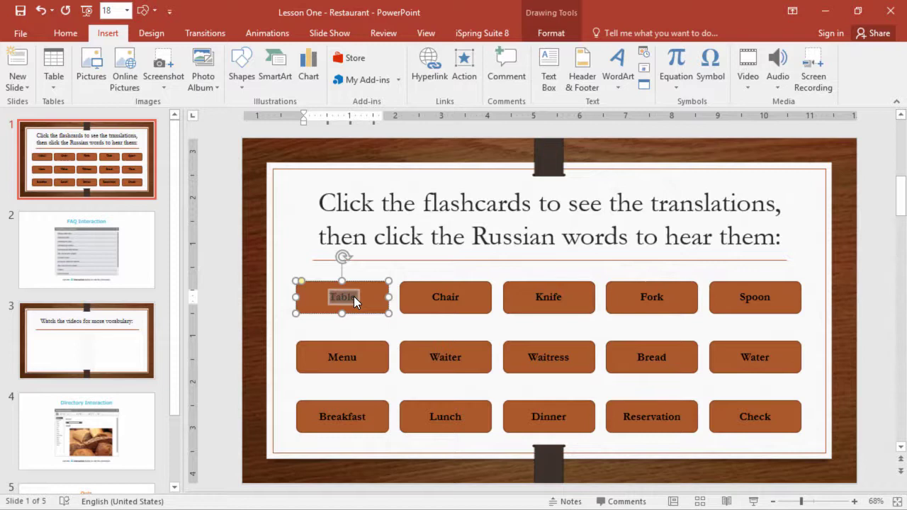
left_click_drag(374, 302, 435, 330)
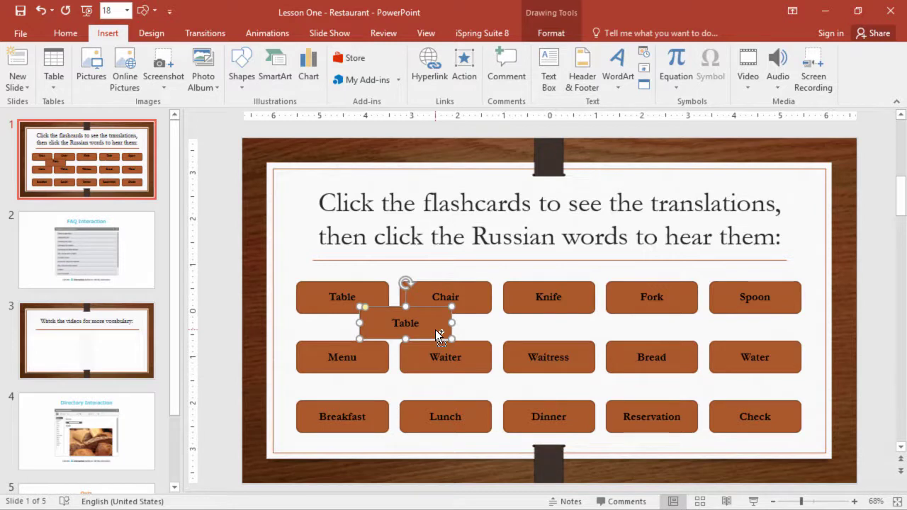
key("ctrl+z")
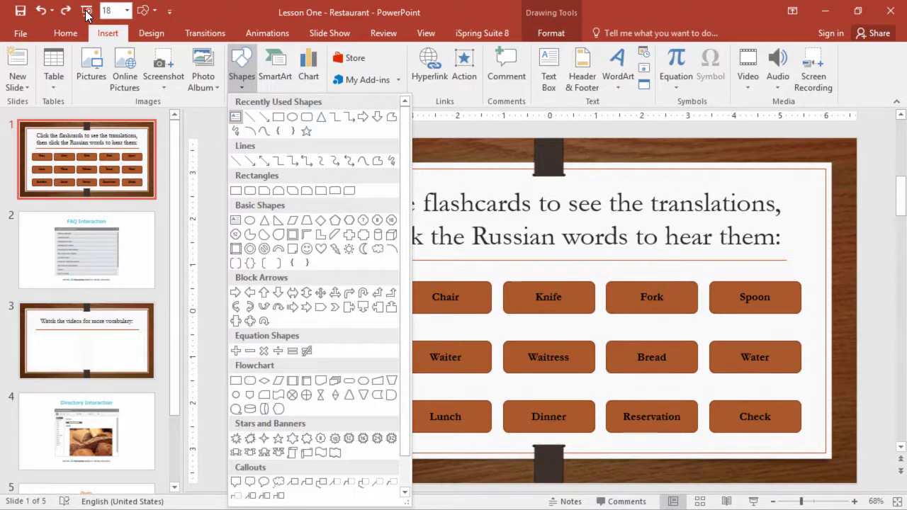
- Close the Shapes gallery with Esc and display the KeyTips
key("Escape")
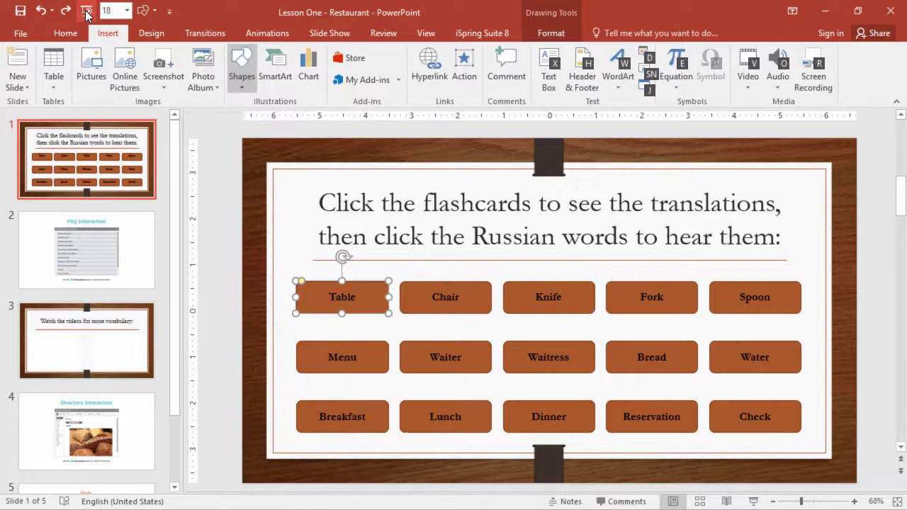
key("Escape")
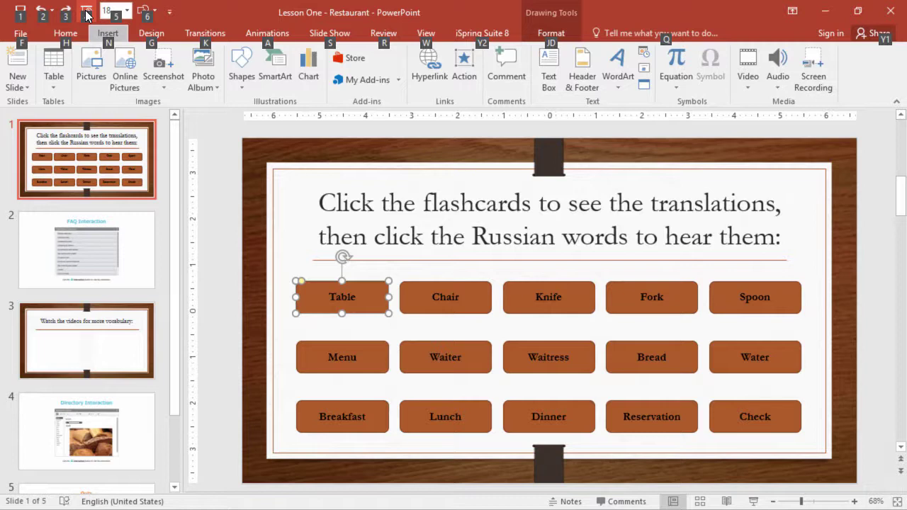
- Press N to show the KeyTips for the Insert tab commands
key("n")
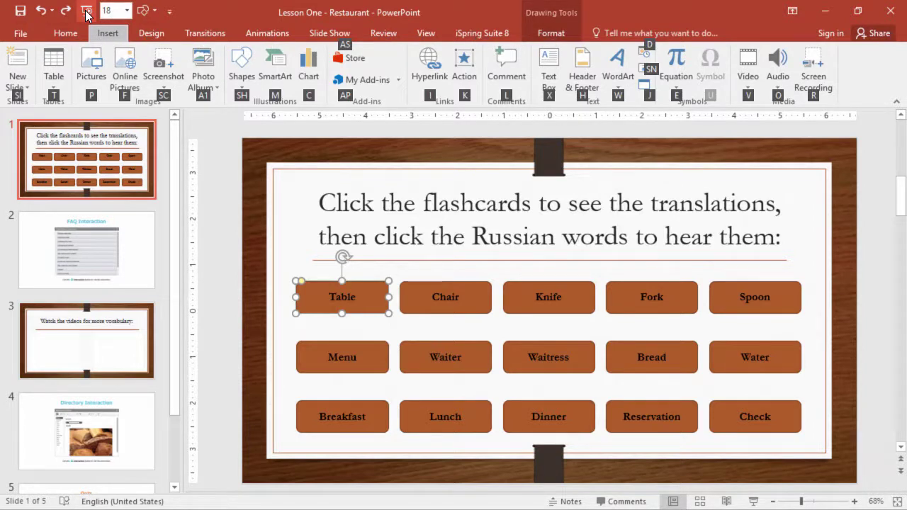